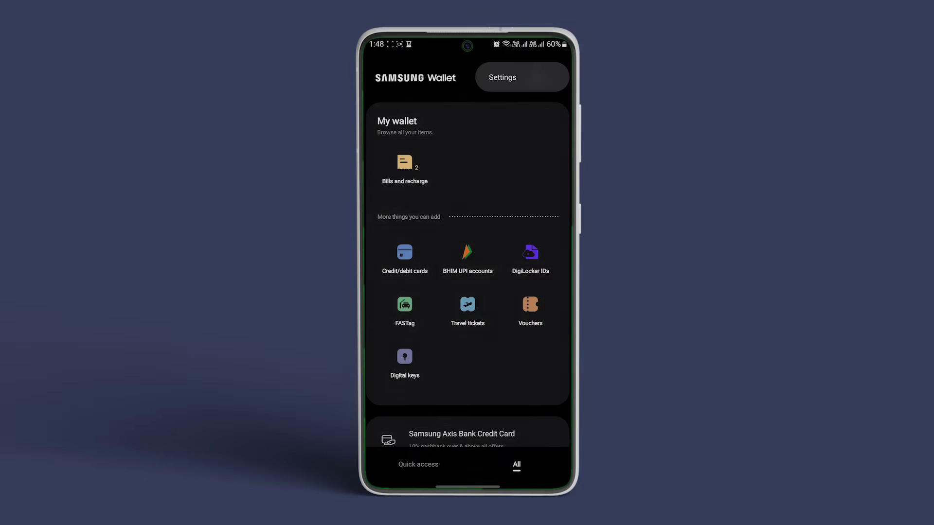
Step: Go to Samsung Wallet's Settings page through the More menu at the top
click(503, 77)
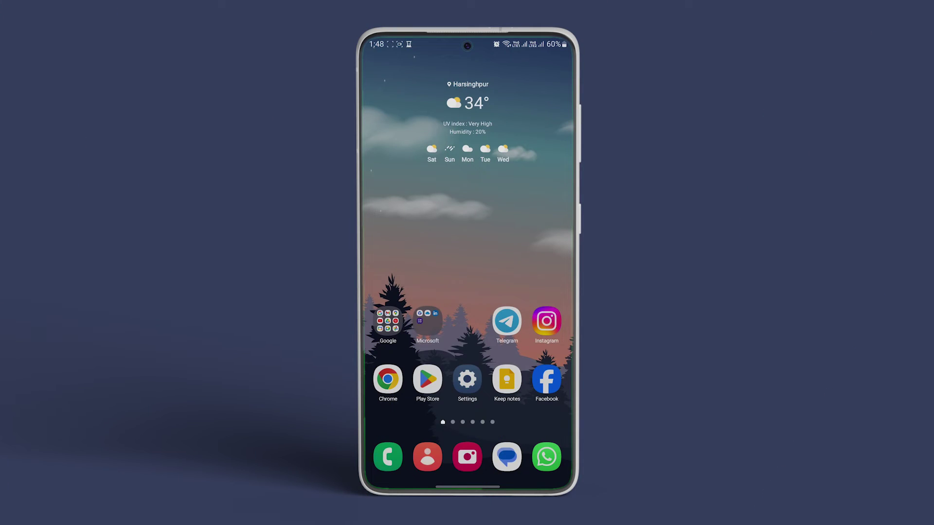
Step: In the app drawer, open the Samsung folder and show the Wallet icon's shortcut menu
drag(467, 438, 467, 218)
click(438, 67)
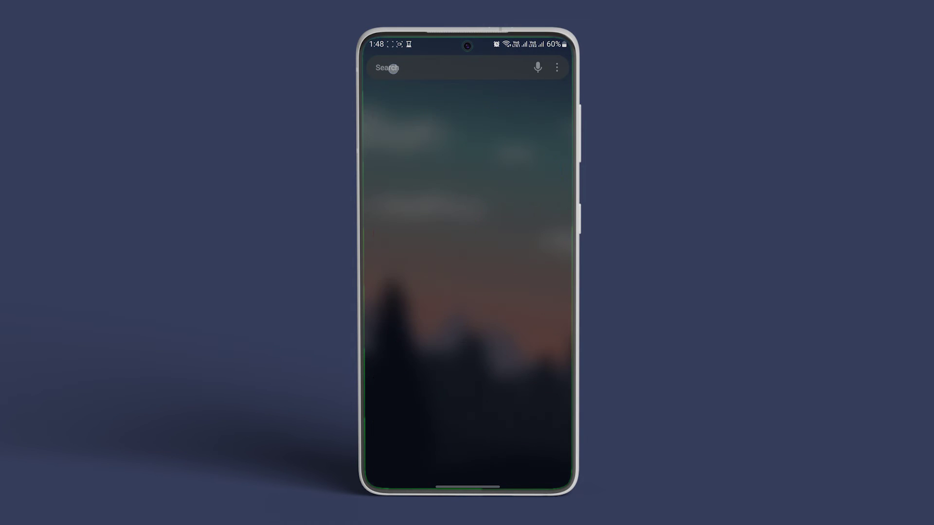
key(Escape)
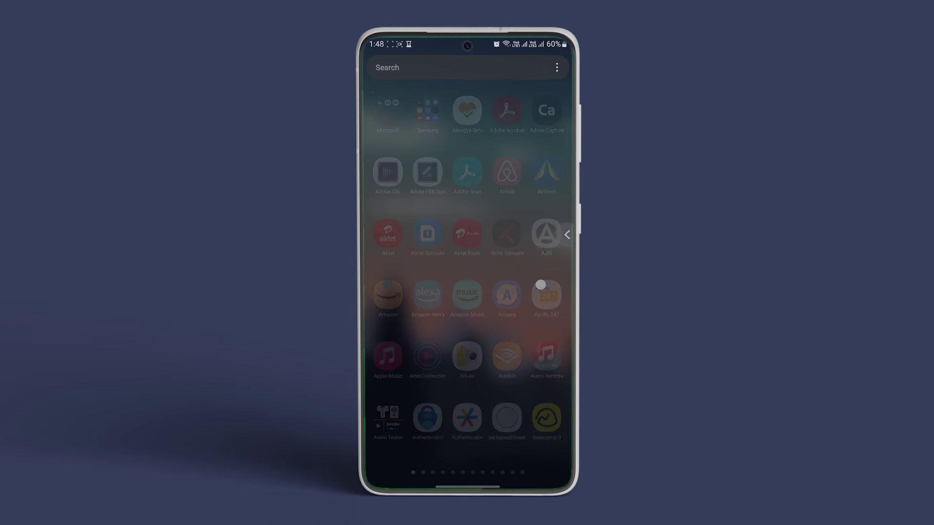
click(429, 118)
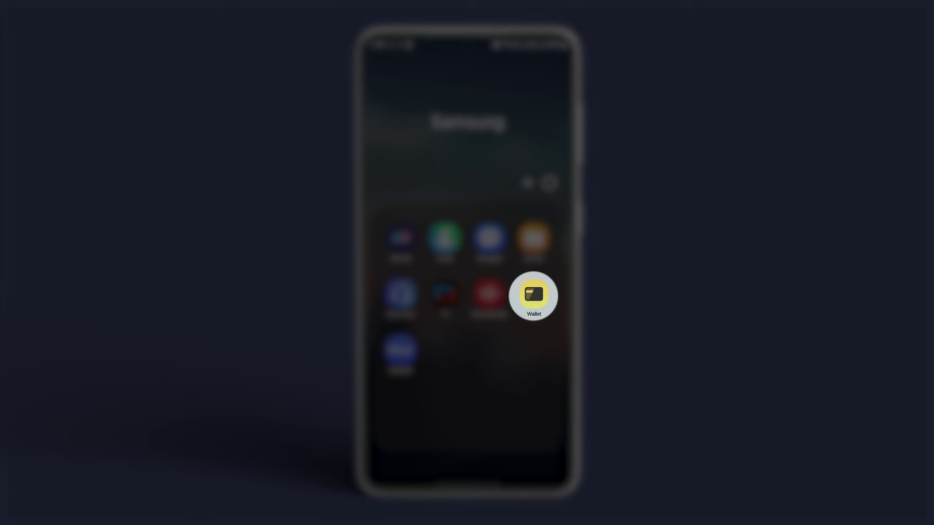
click(534, 295)
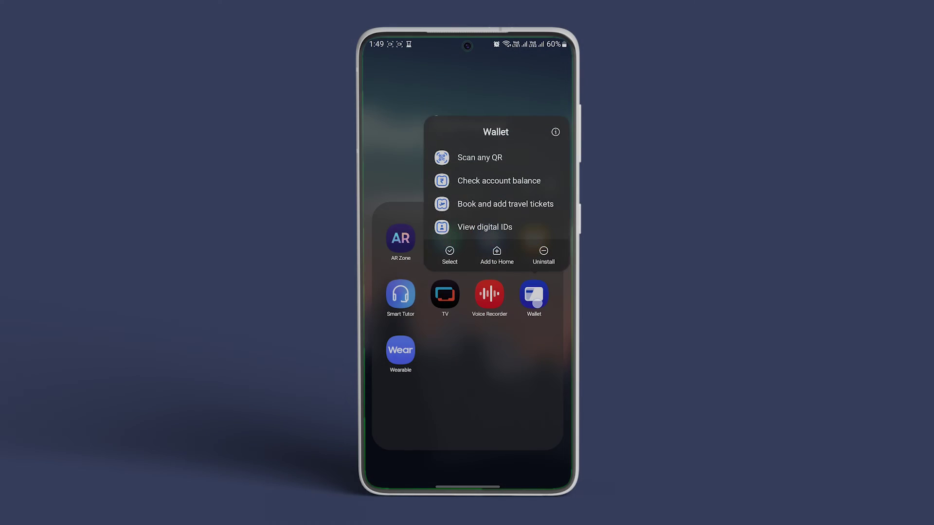